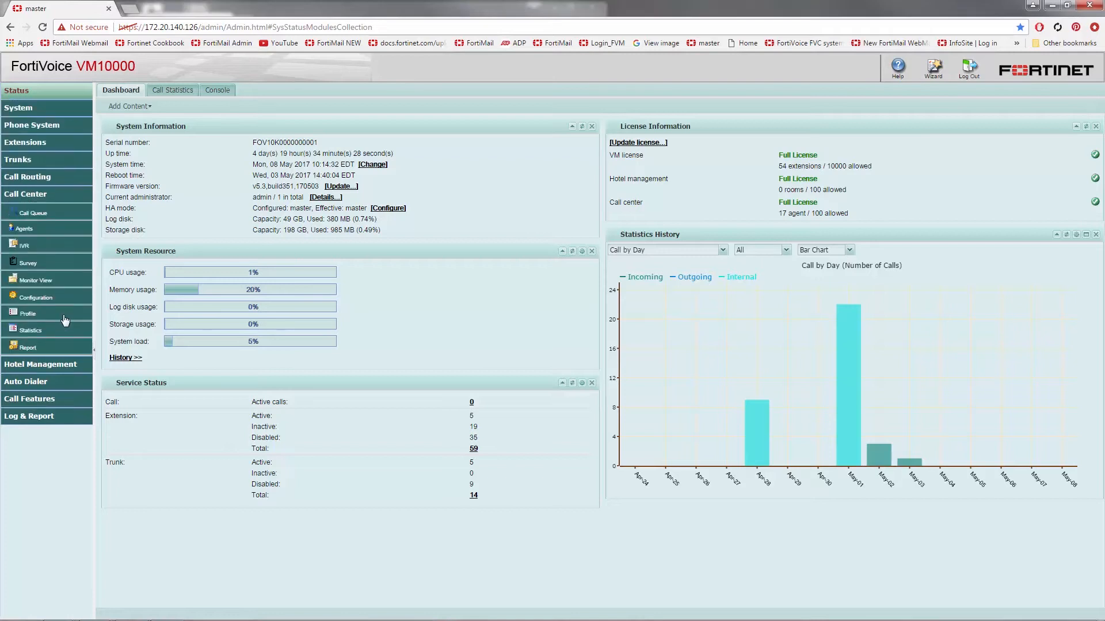
# Step: Start a new call queue with the ID Customer Service and number 4, with suggested numbers shown
pyautogui.click(31, 213)
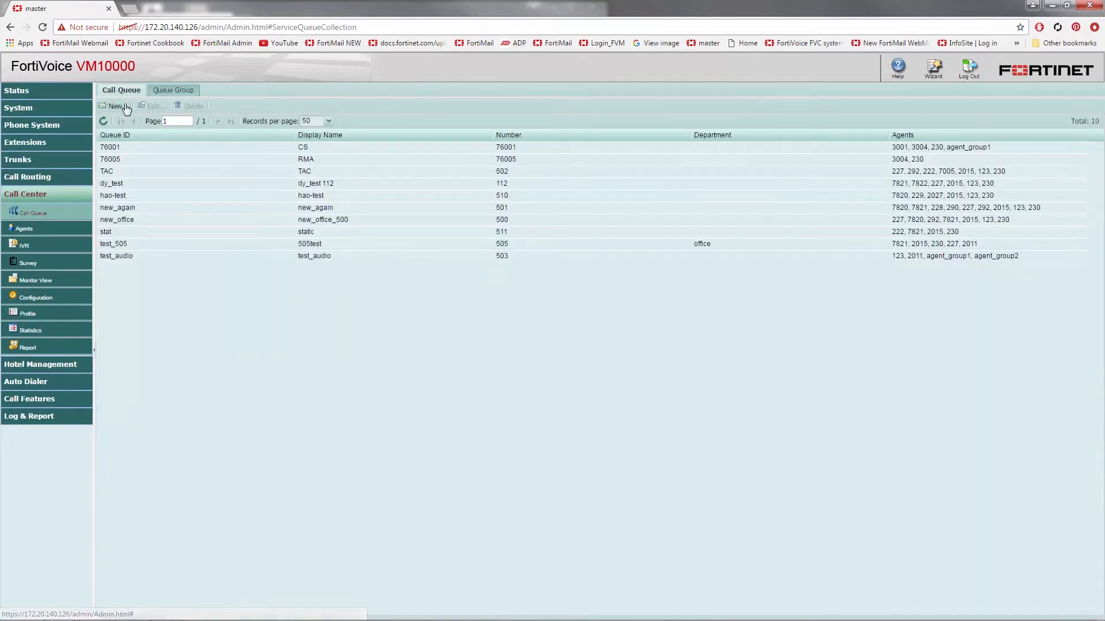
pyautogui.click(125, 107)
pyautogui.click(167, 123)
pyautogui.write('Customer Service')
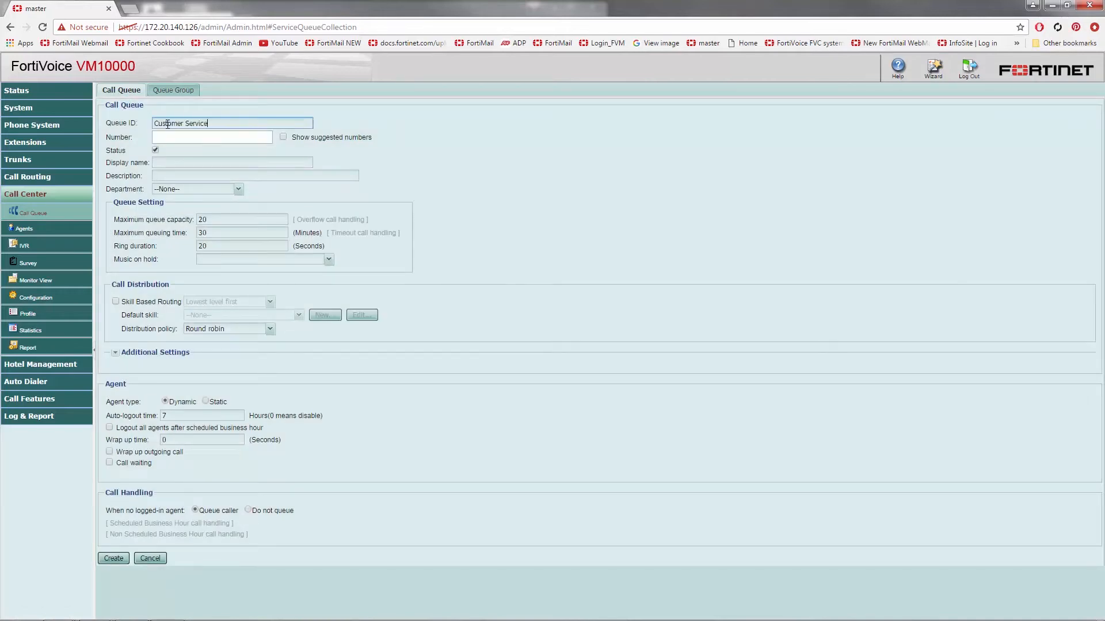
pyautogui.click(265, 138)
pyautogui.click(282, 137)
pyautogui.click(252, 161)
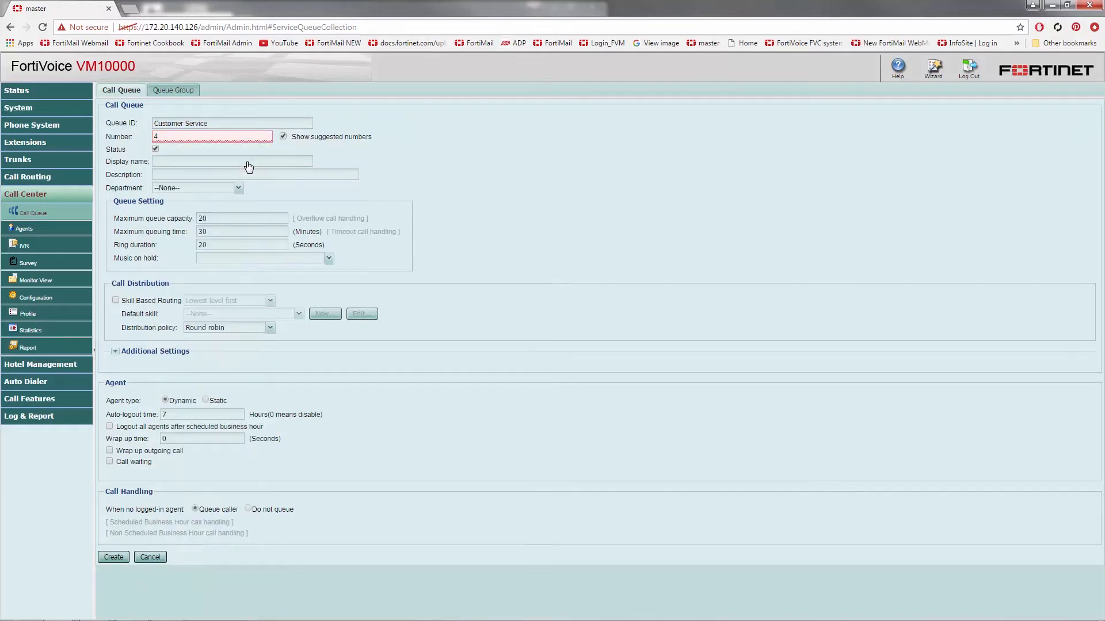
# Step: Set the queue's display name to Service and assign it to the offce1 department
pyautogui.click(175, 160)
pyautogui.write('Service')
pyautogui.click(238, 187)
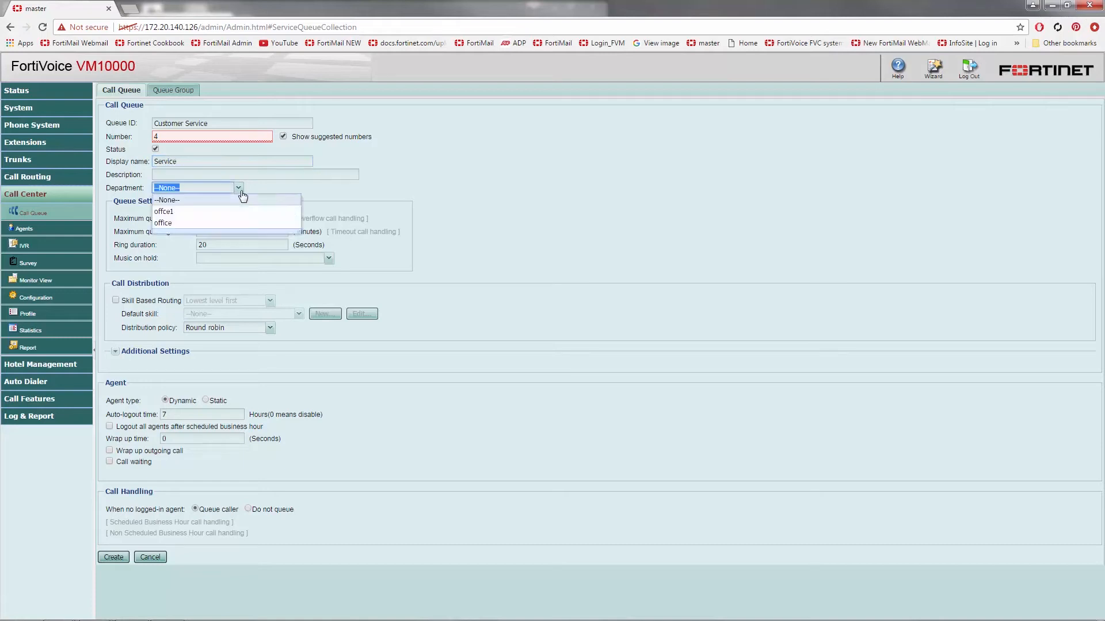
pyautogui.click(241, 216)
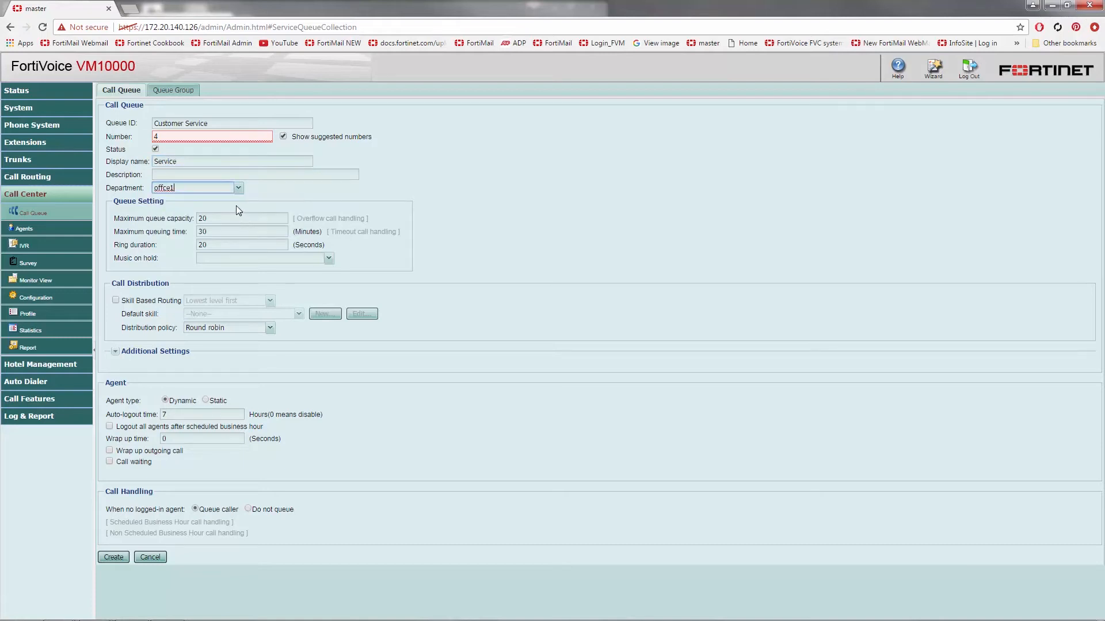
# Step: Set the queue's maximum capacity to 50 and check the maximum queuing time and ring duration limits
pyautogui.click(228, 218)
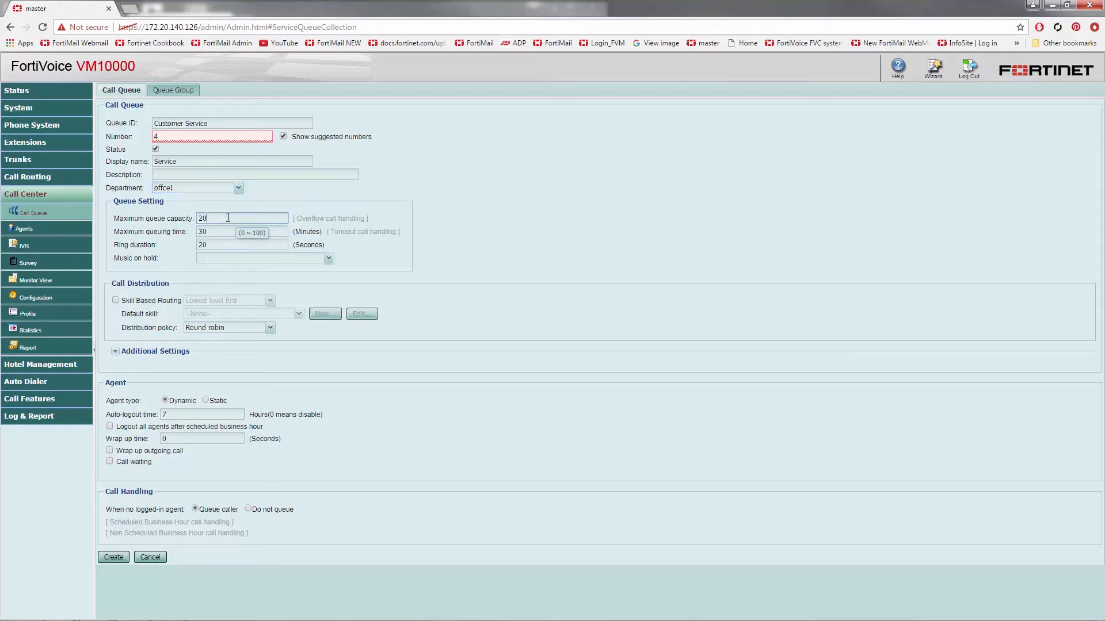
pyautogui.press('BackSpace')
pyautogui.click(244, 232)
pyautogui.click(244, 244)
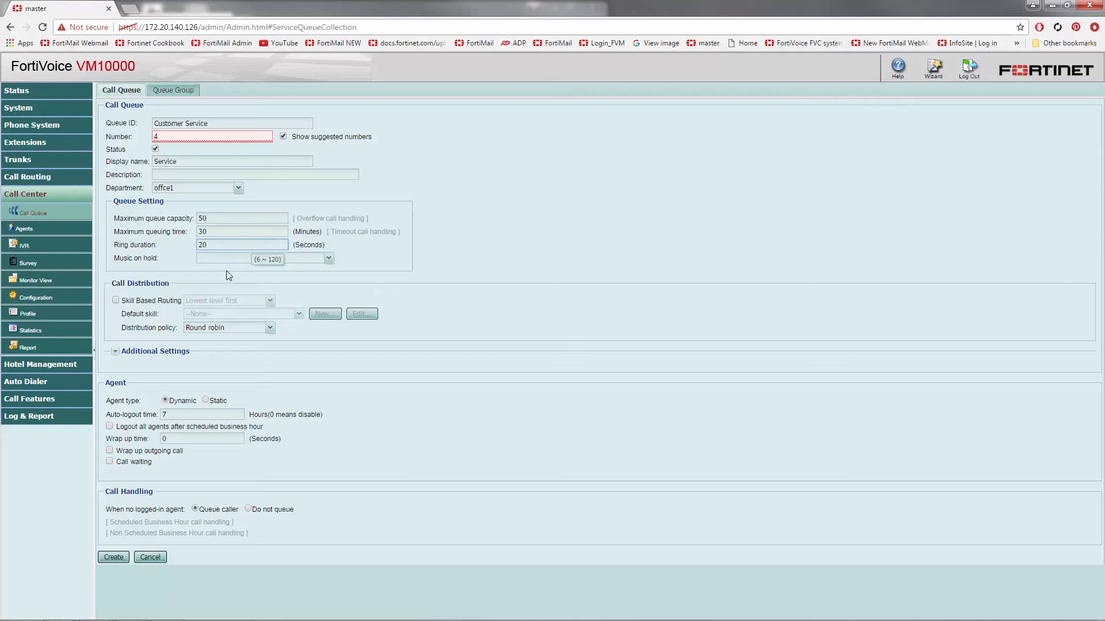
# Step: Enable skill based routing with Highest level first and set the distribution policy to Sequential
pyautogui.click(115, 301)
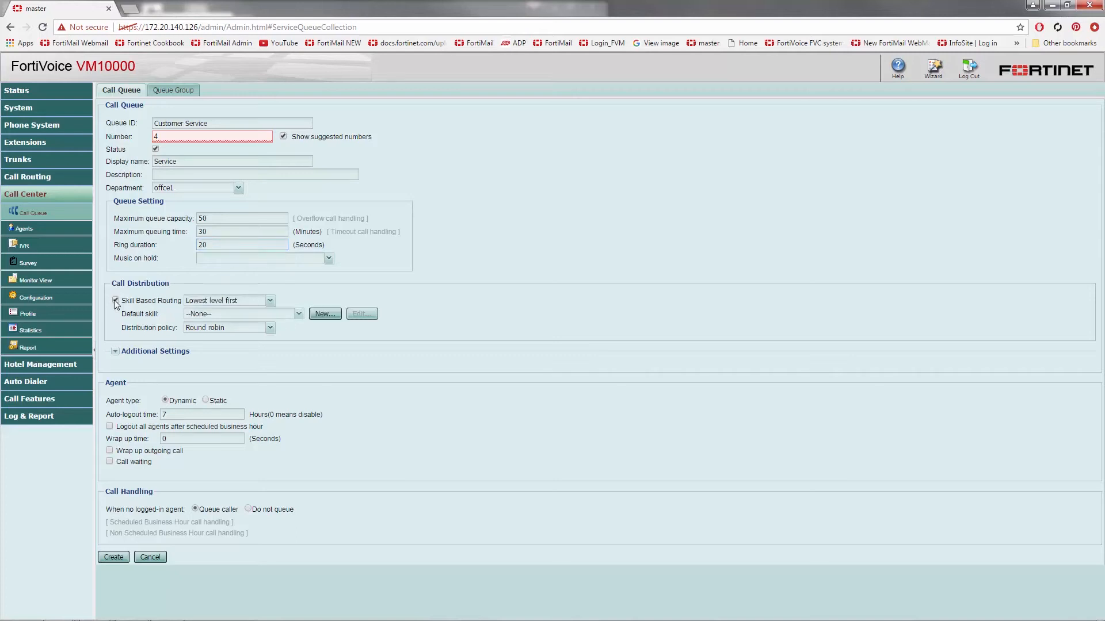
pyautogui.click(270, 301)
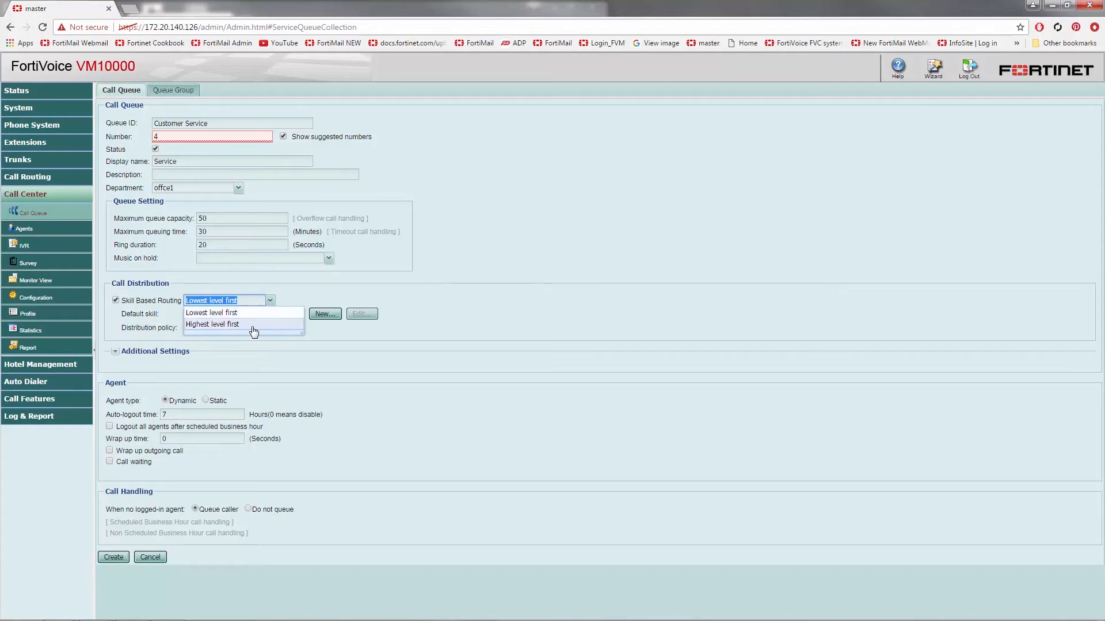
pyautogui.click(253, 326)
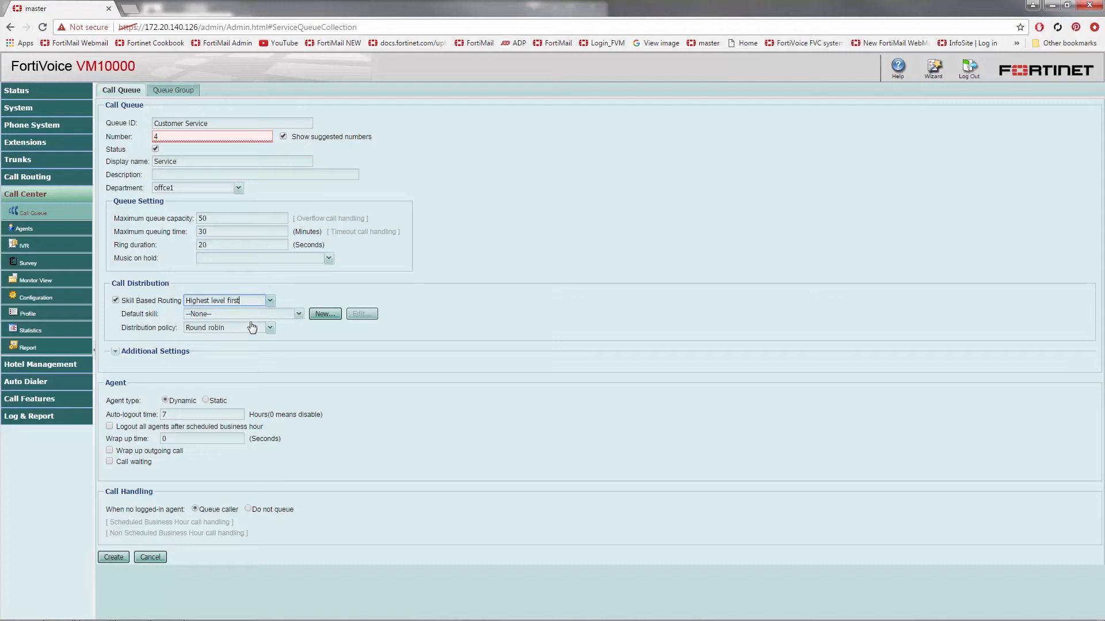
pyautogui.click(271, 329)
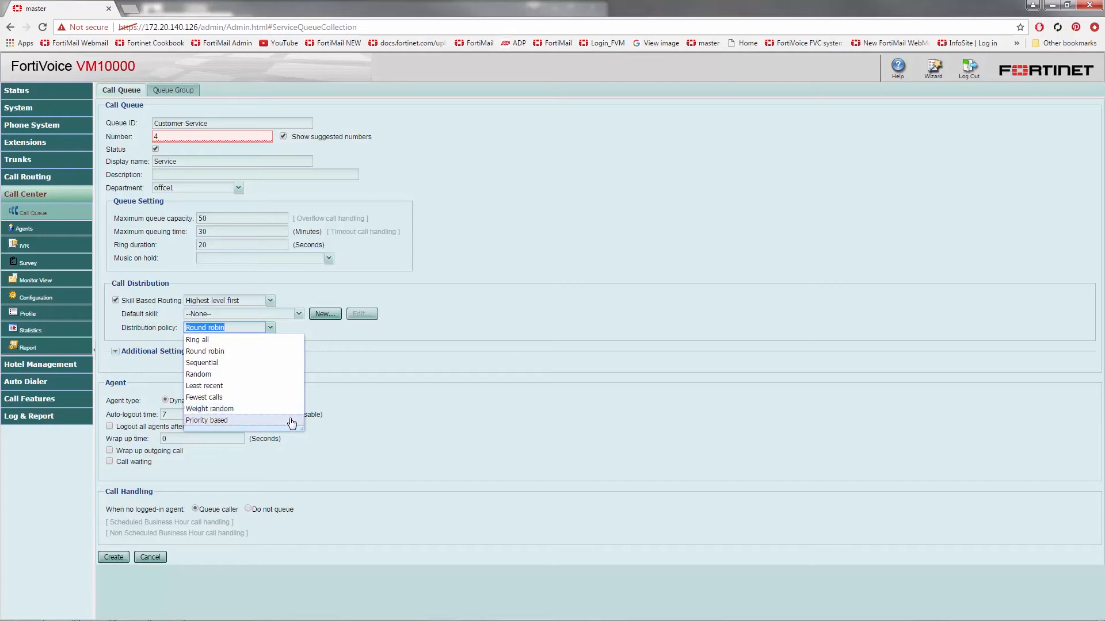
pyautogui.click(264, 364)
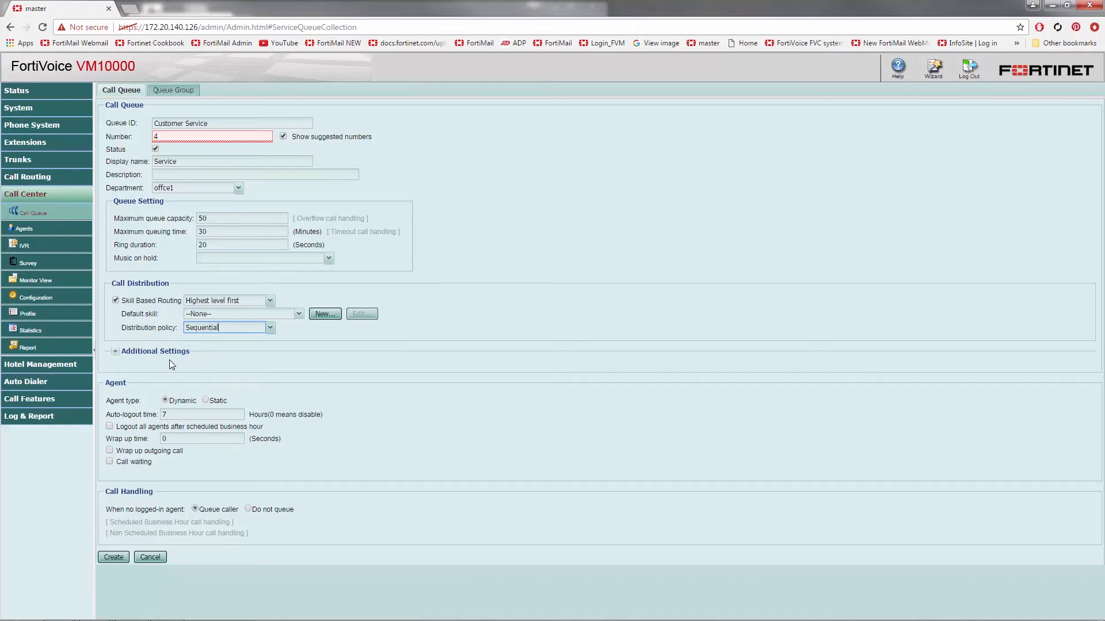
# Step: Enable call waiting for the queue's agents, keeping the agent type Dynamic
pyautogui.click(206, 400)
pyautogui.click(184, 415)
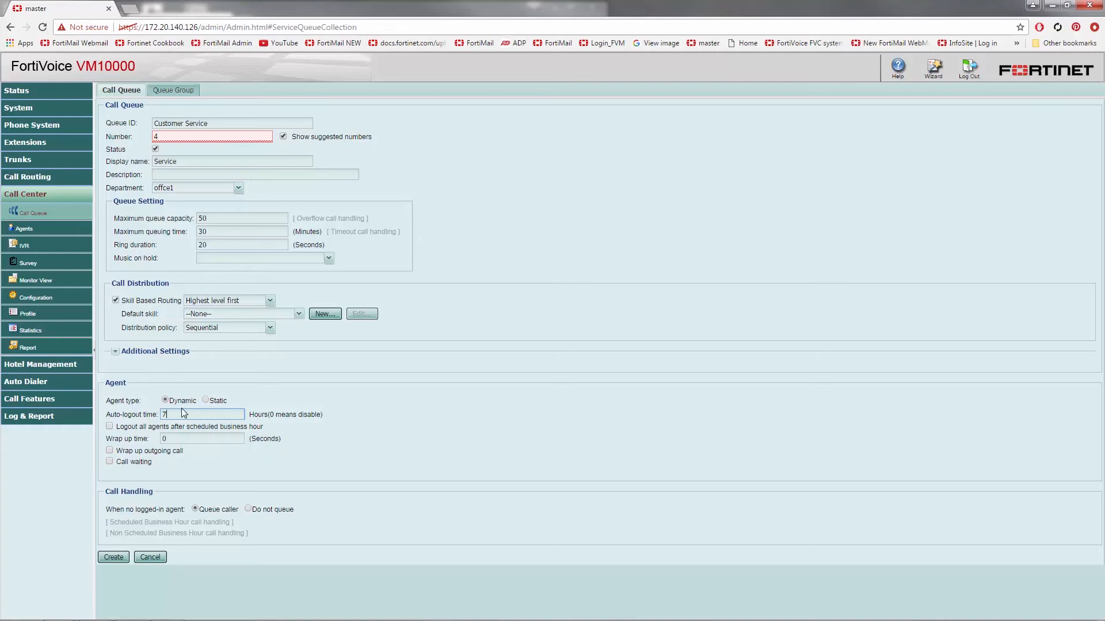
pyautogui.click(110, 462)
# Step: Review the distinctive settings for agents in the additional settings and assign the business_hour schedule to the queue
pyautogui.click(115, 352)
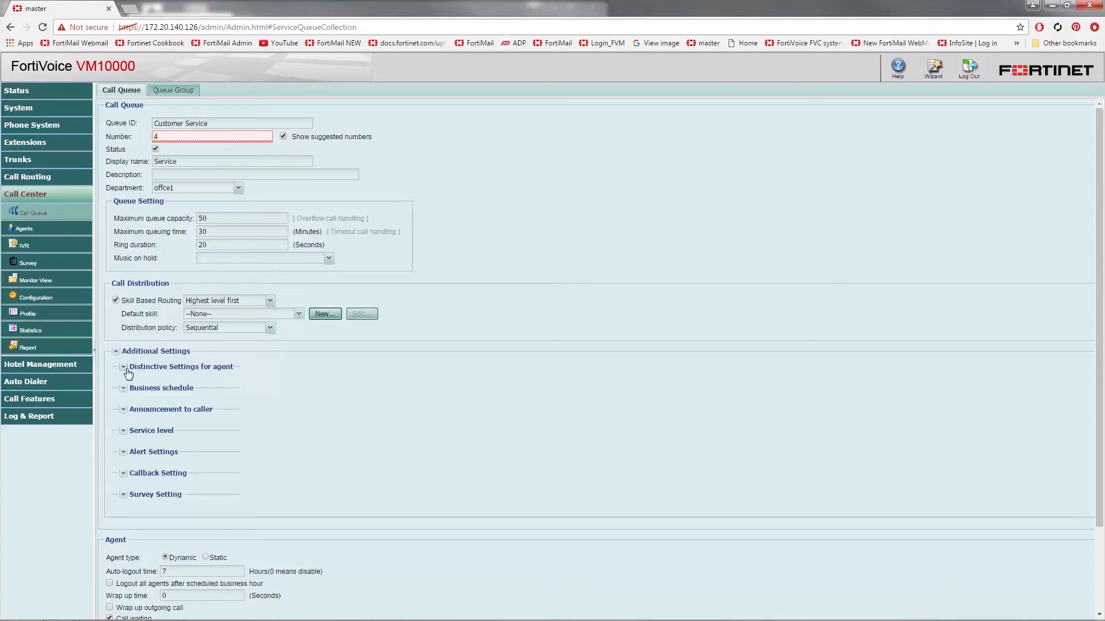
pyautogui.click(125, 368)
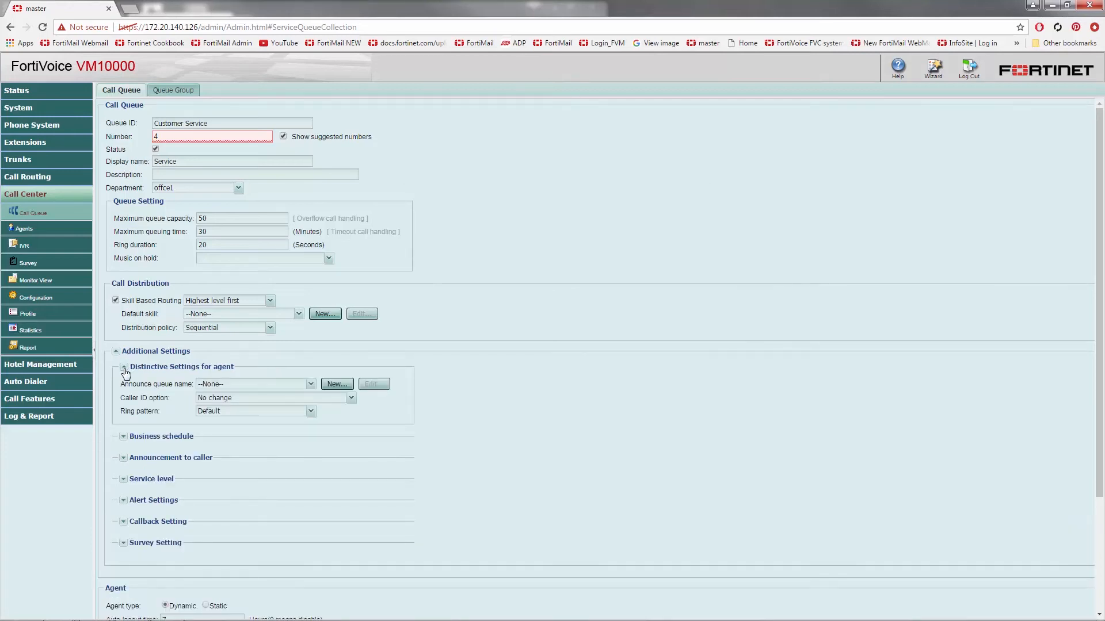
pyautogui.click(311, 384)
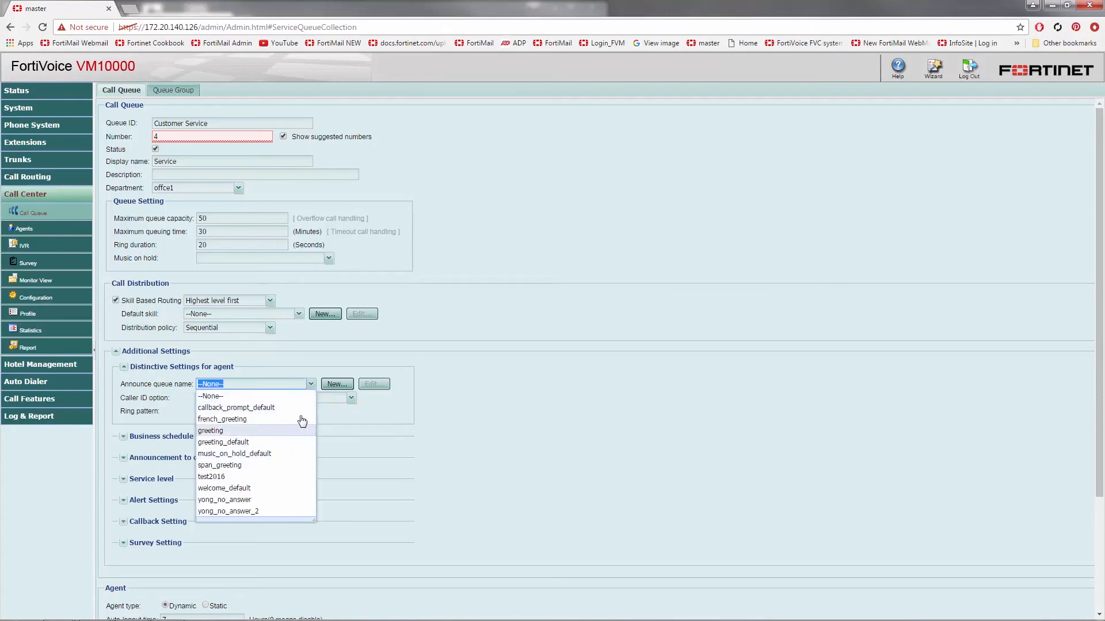
pyautogui.click(310, 384)
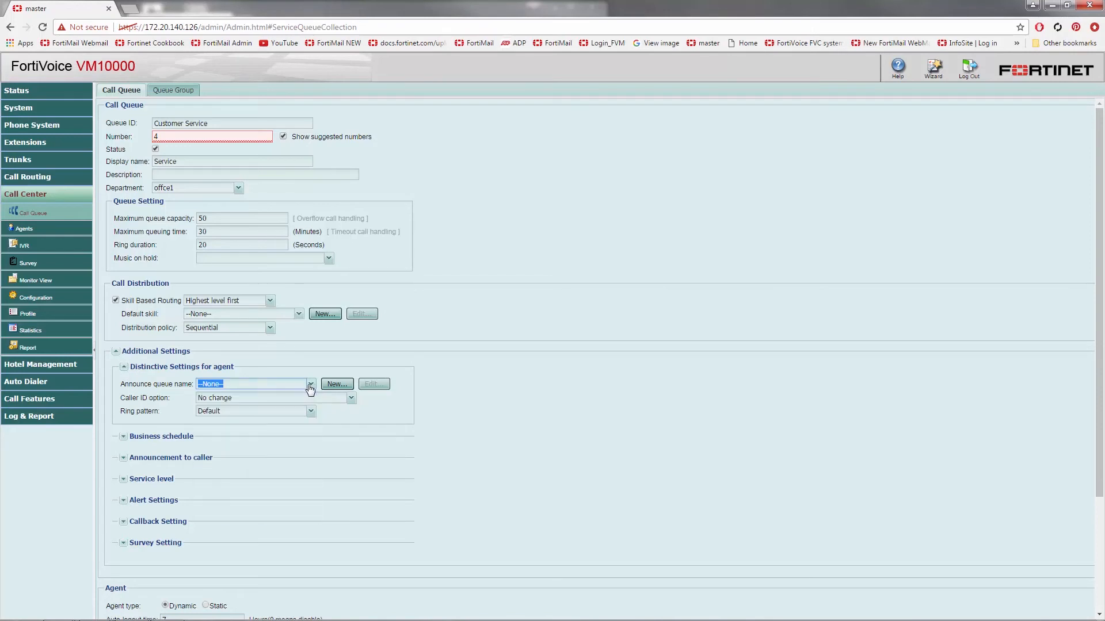
pyautogui.click(123, 367)
pyautogui.click(123, 388)
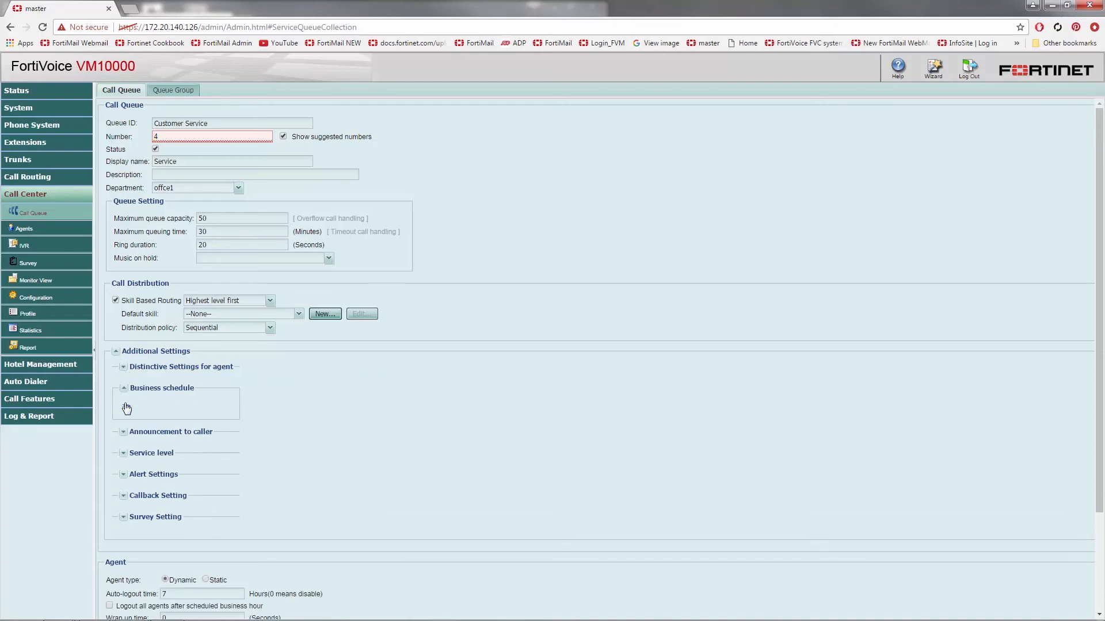
pyautogui.click(126, 406)
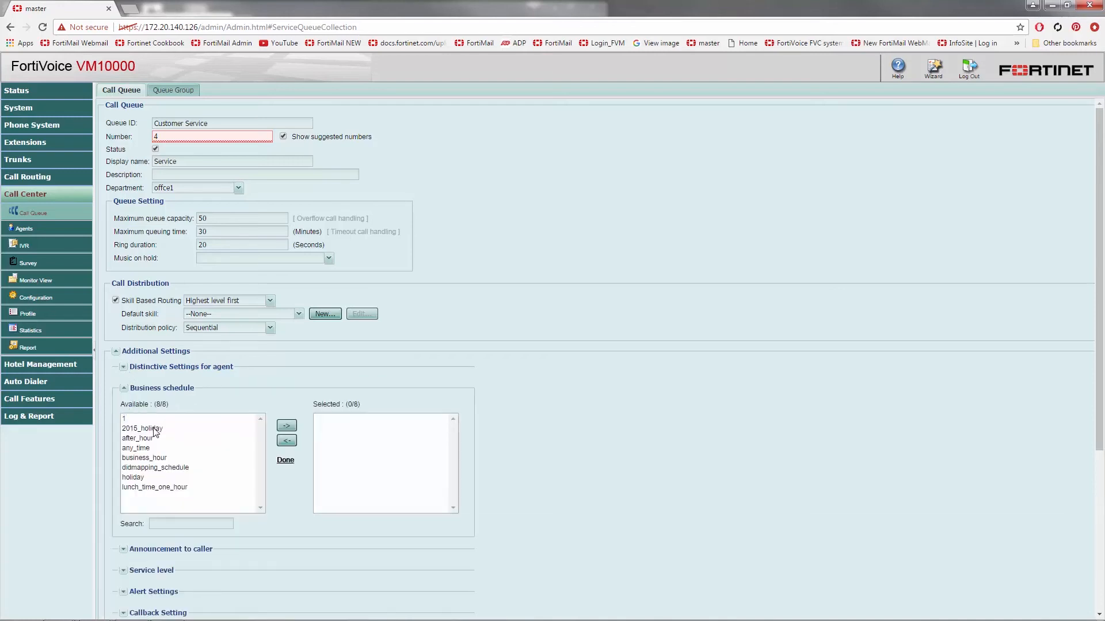
pyautogui.click(163, 457)
pyautogui.click(287, 426)
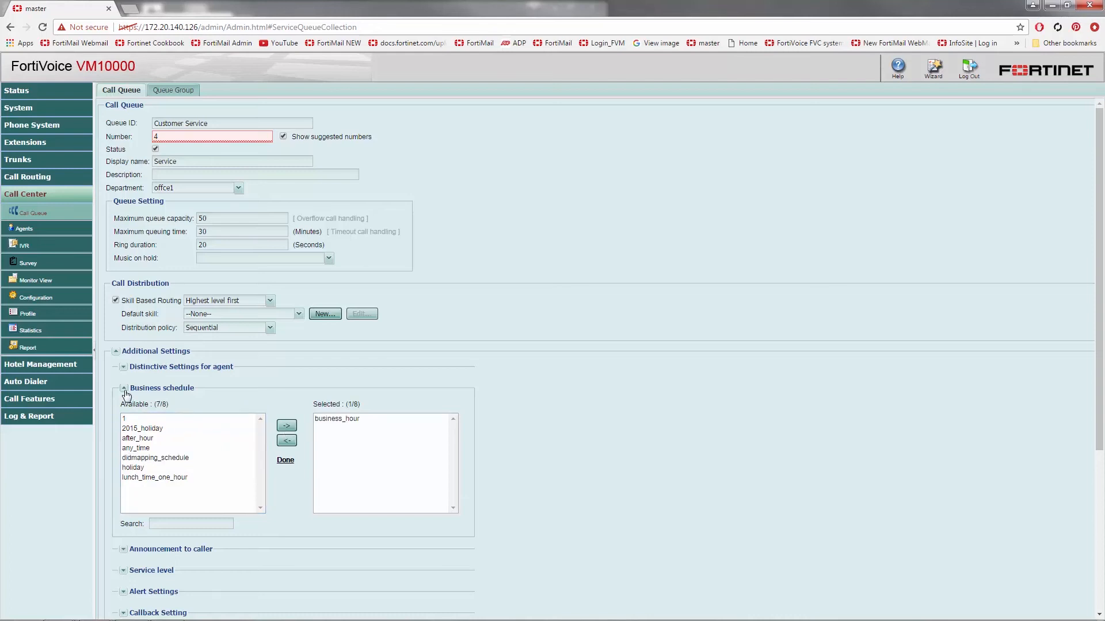
pyautogui.click(285, 460)
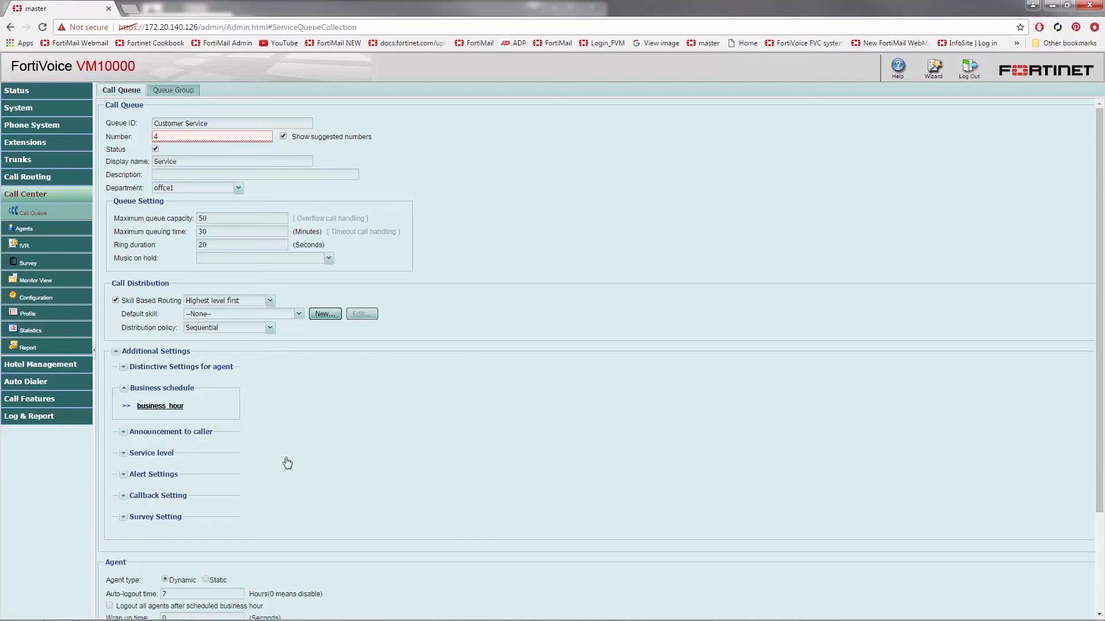
# Step: Examine the queue's caller announcement options and its service level interval and threshold
pyautogui.click(129, 433)
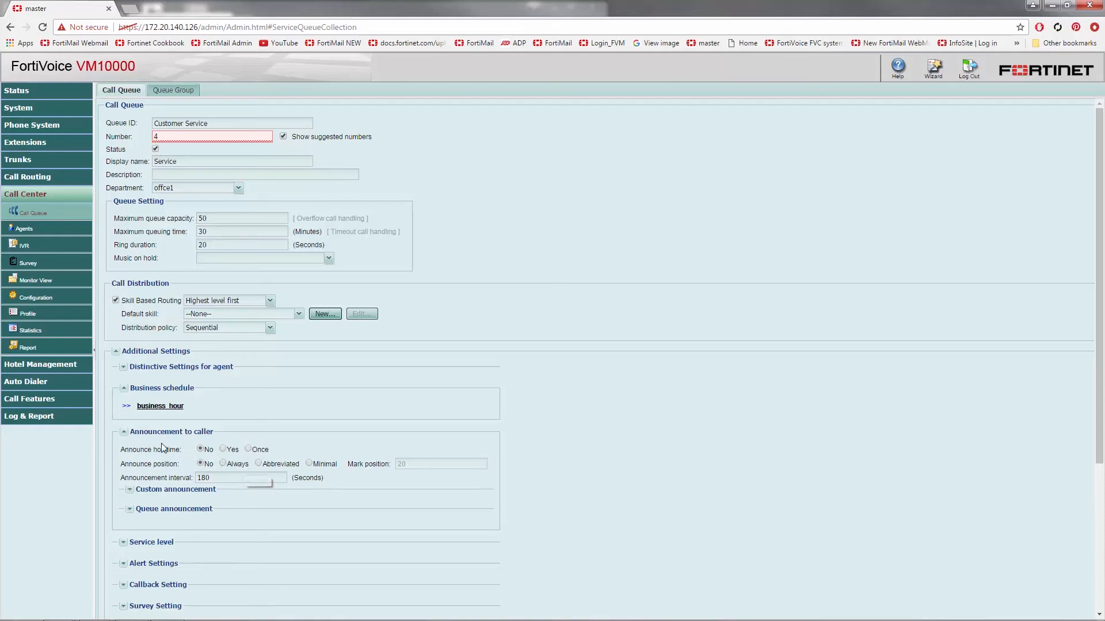
pyautogui.click(124, 433)
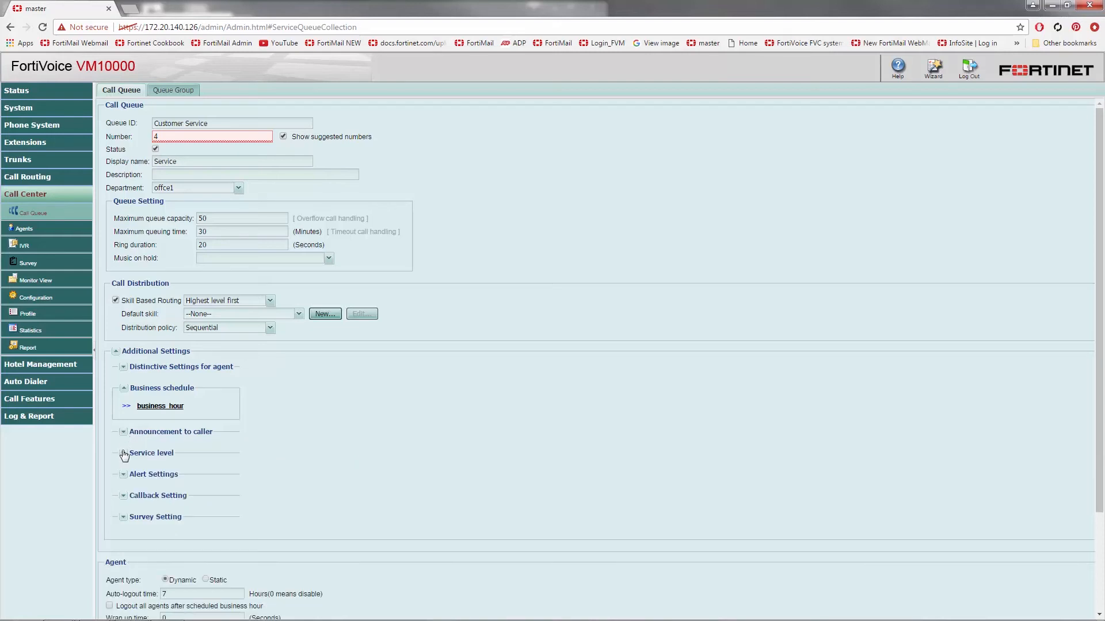
pyautogui.click(124, 454)
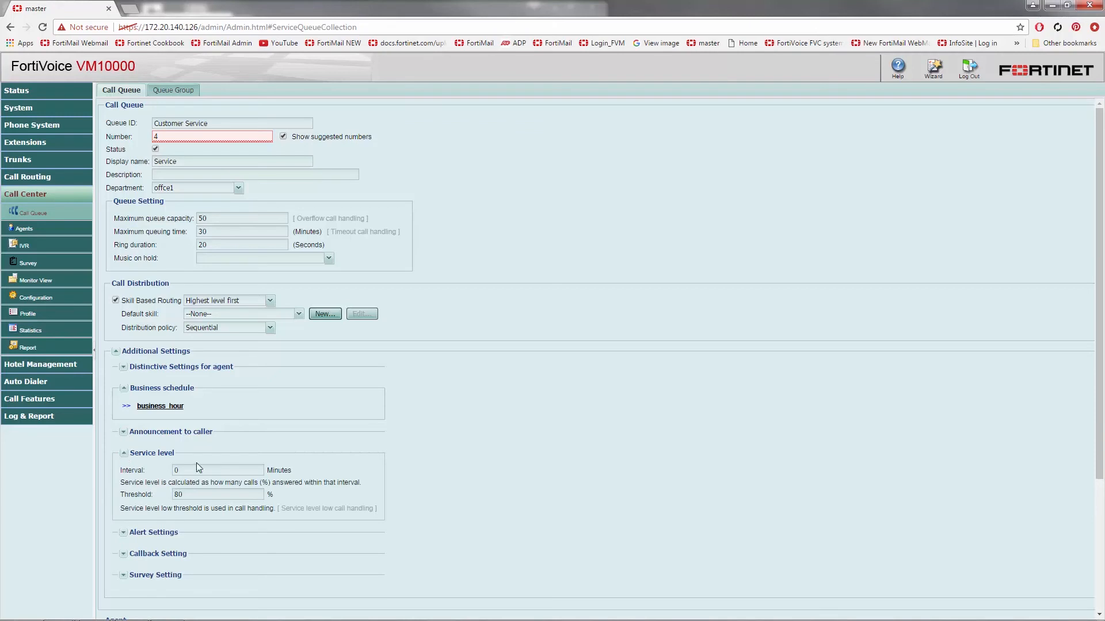
pyautogui.click(225, 467)
pyautogui.click(124, 453)
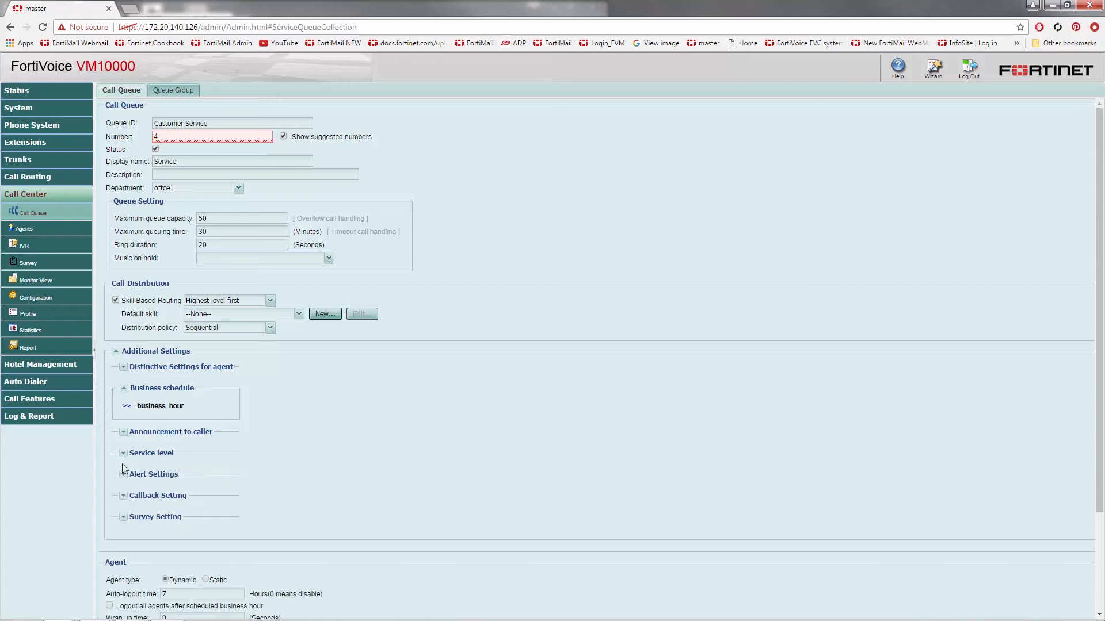
# Step: Turn on alert emails and alert calls to agent_group1(group) in the queue's alert settings
pyautogui.click(124, 475)
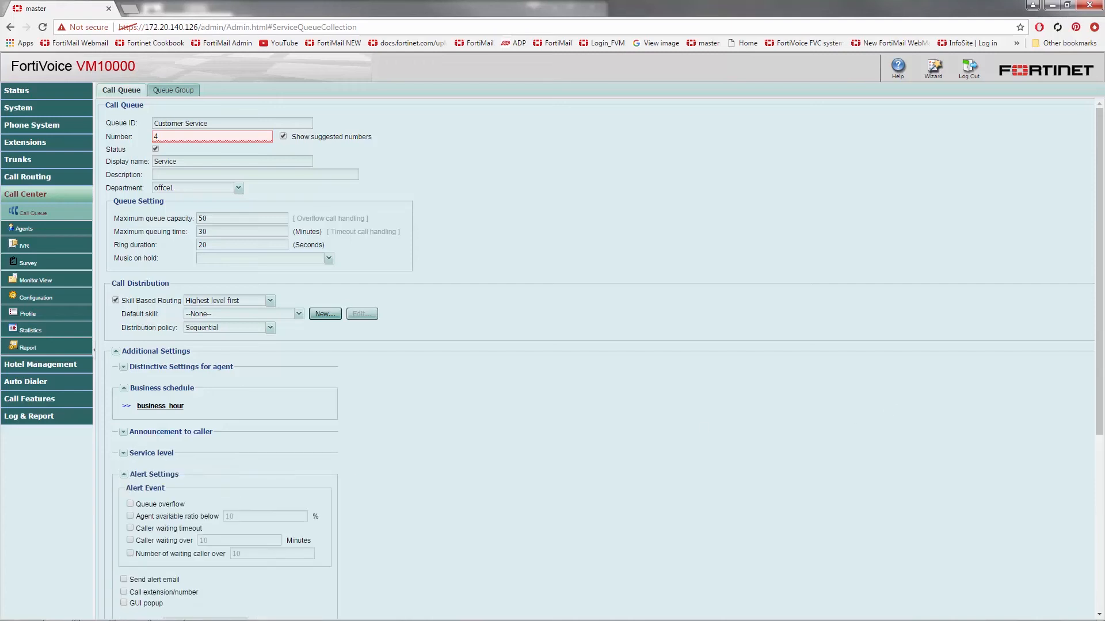
pyautogui.moveTo(1101, 410); pyautogui.dragTo(1100, 581)
pyautogui.click(124, 306)
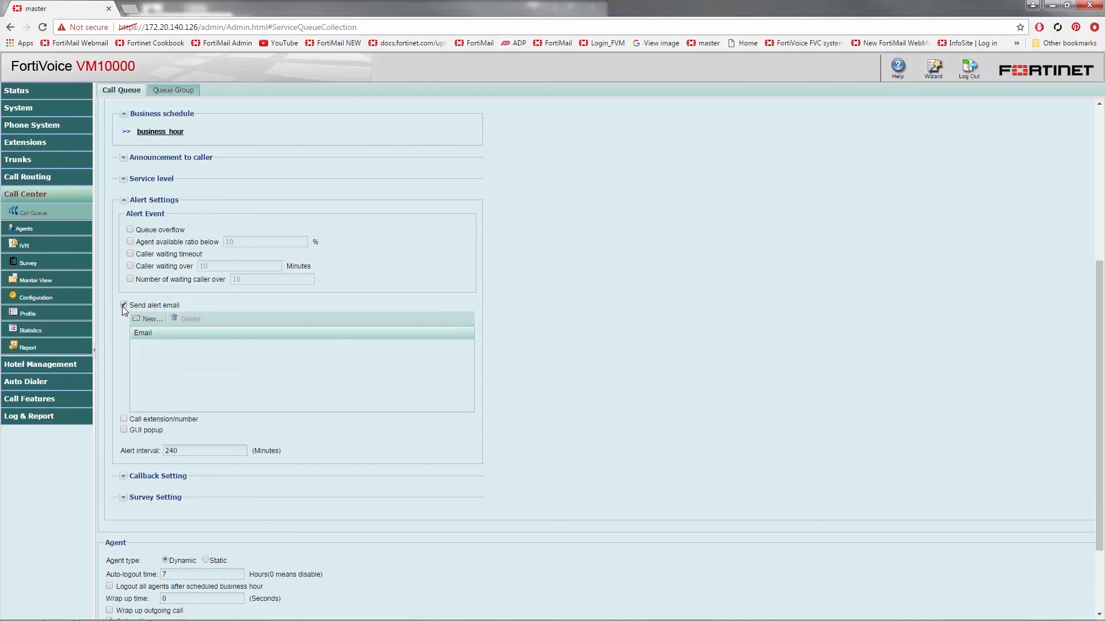
pyautogui.click(124, 420)
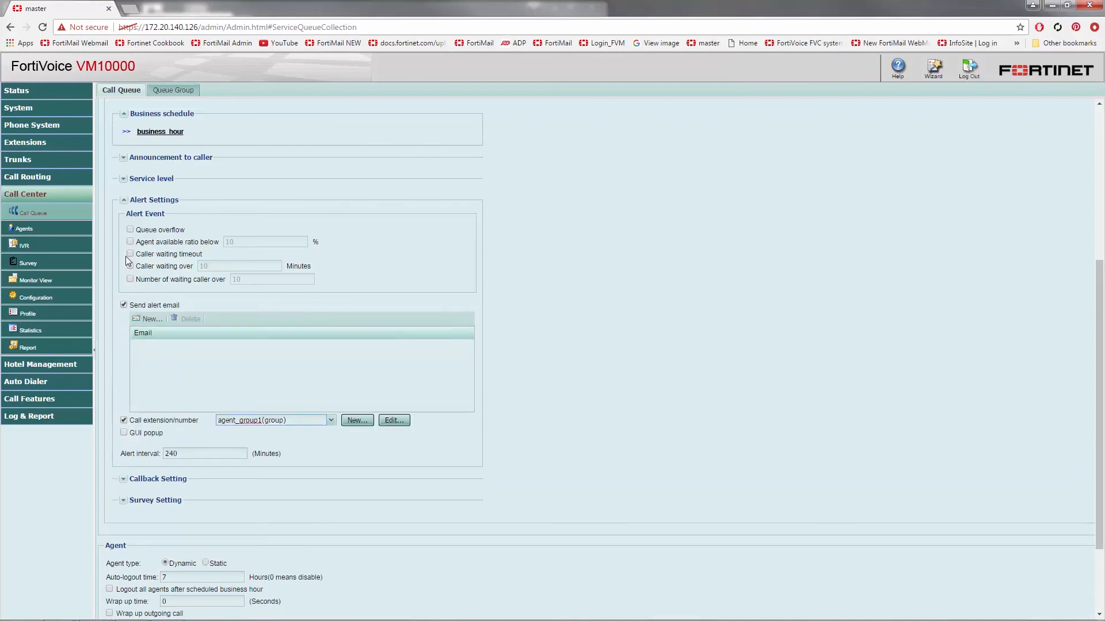
pyautogui.click(124, 200)
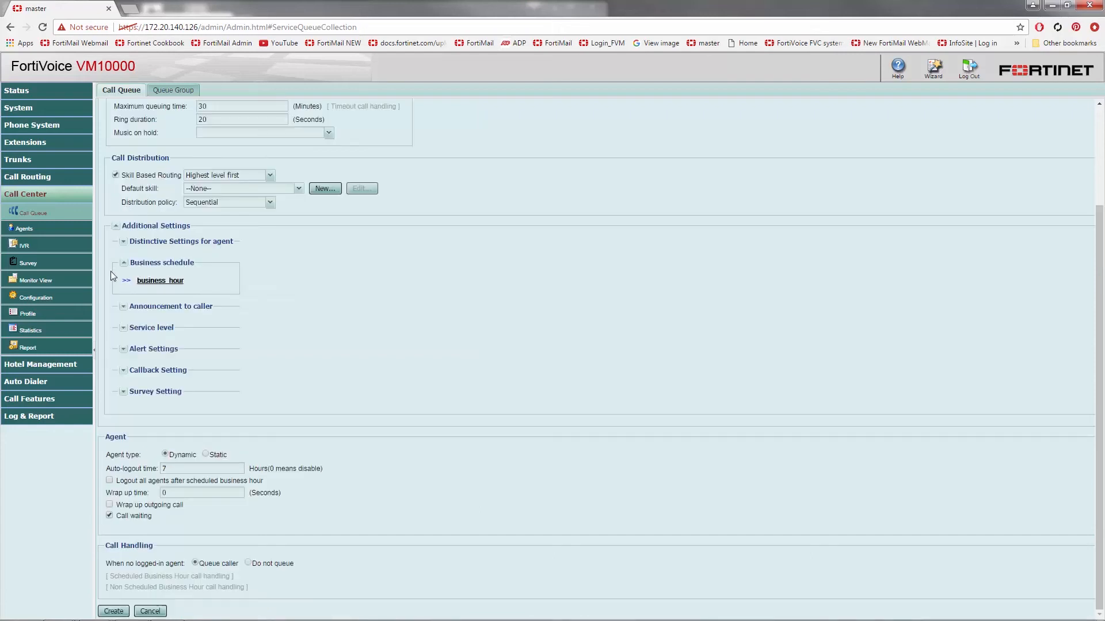
# Step: Enable callback for the queue and review its survey setting
pyautogui.click(123, 370)
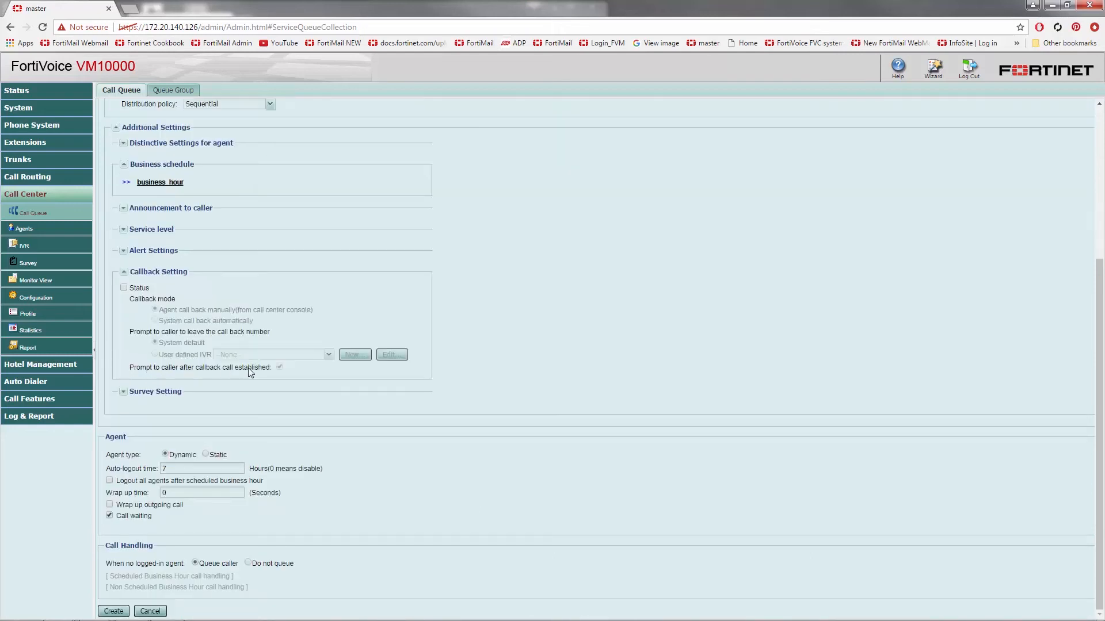
pyautogui.click(124, 288)
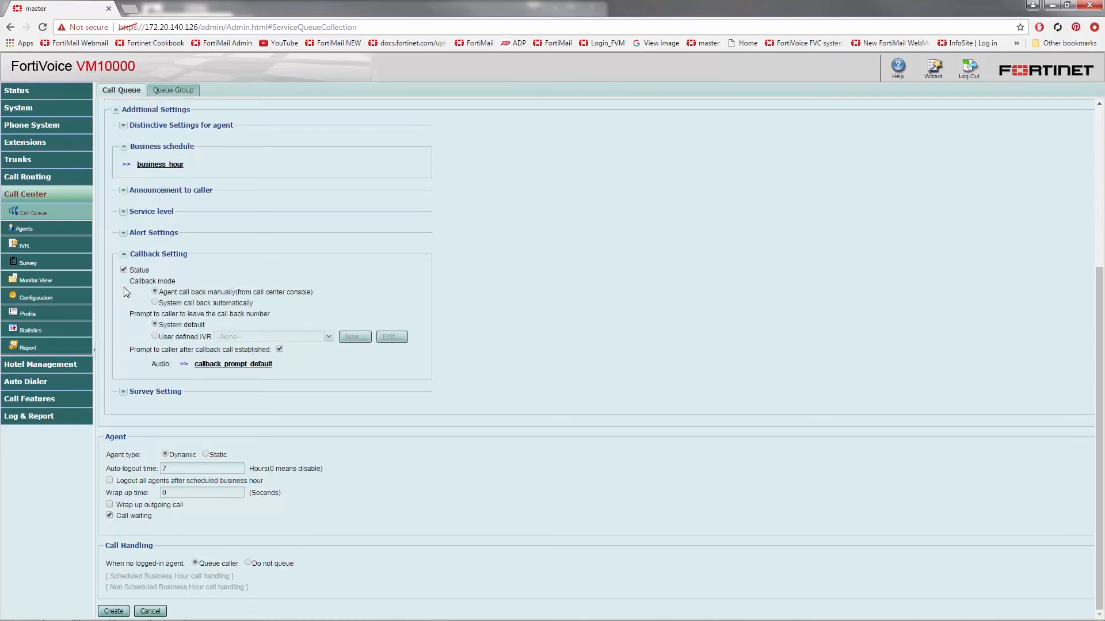
pyautogui.click(123, 254)
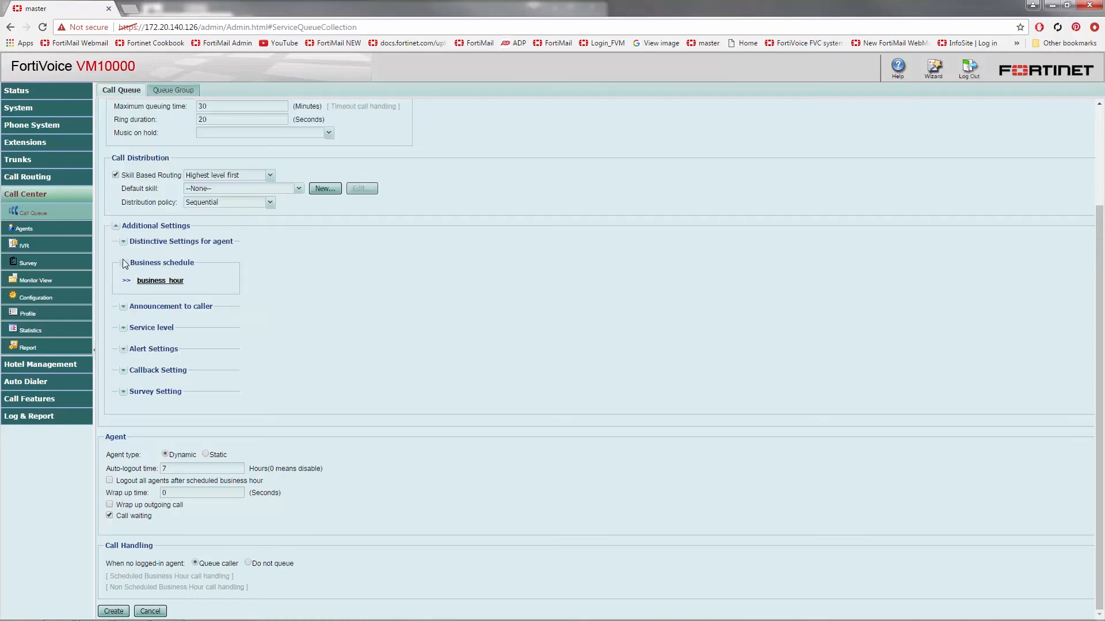
pyautogui.click(124, 393)
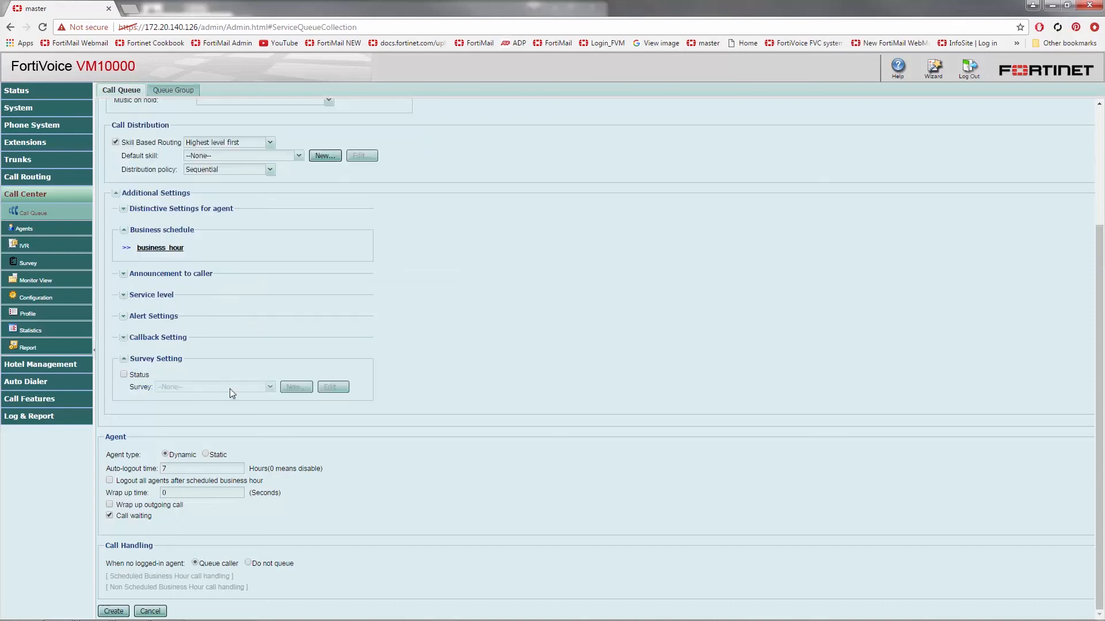
pyautogui.click(124, 359)
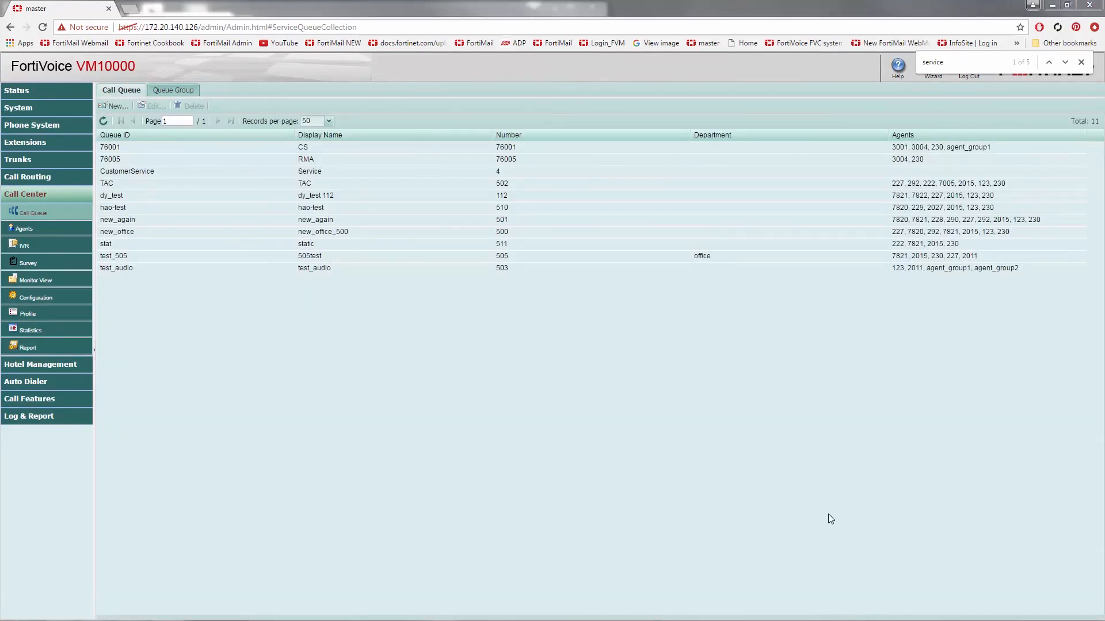
# Step: Start a new department for the call center agents and name it Service
pyautogui.click(45, 197)
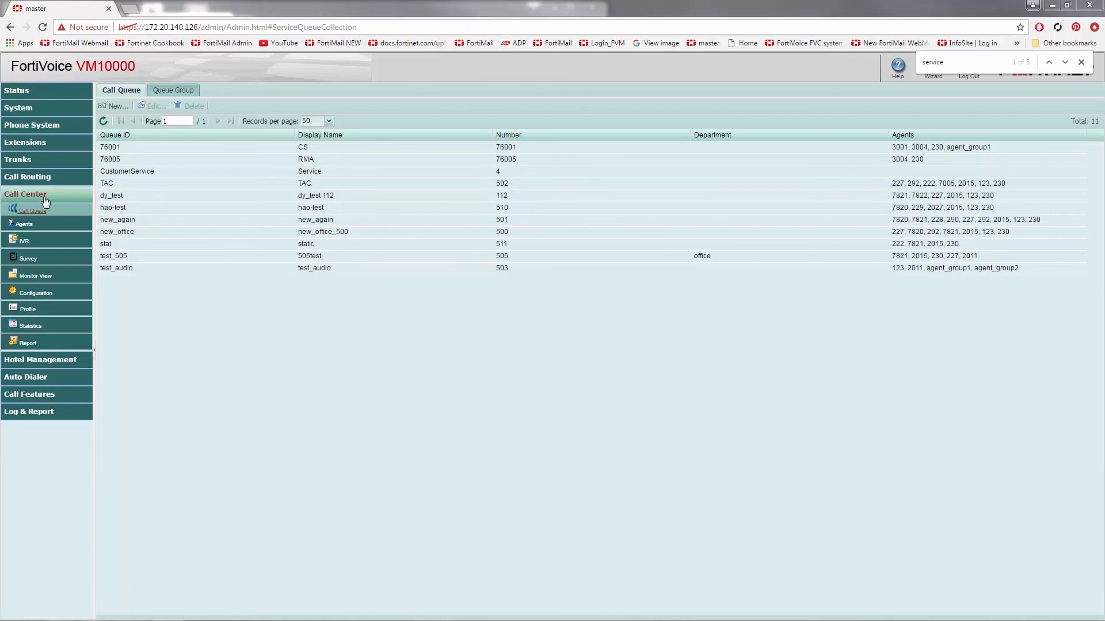
pyautogui.click(38, 221)
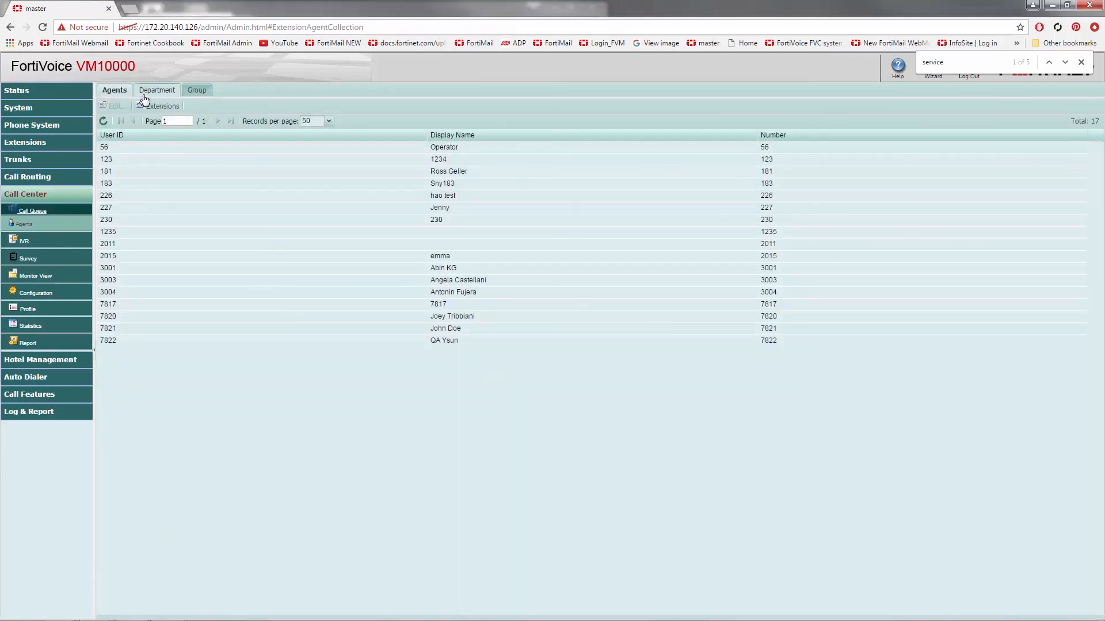
pyautogui.click(154, 92)
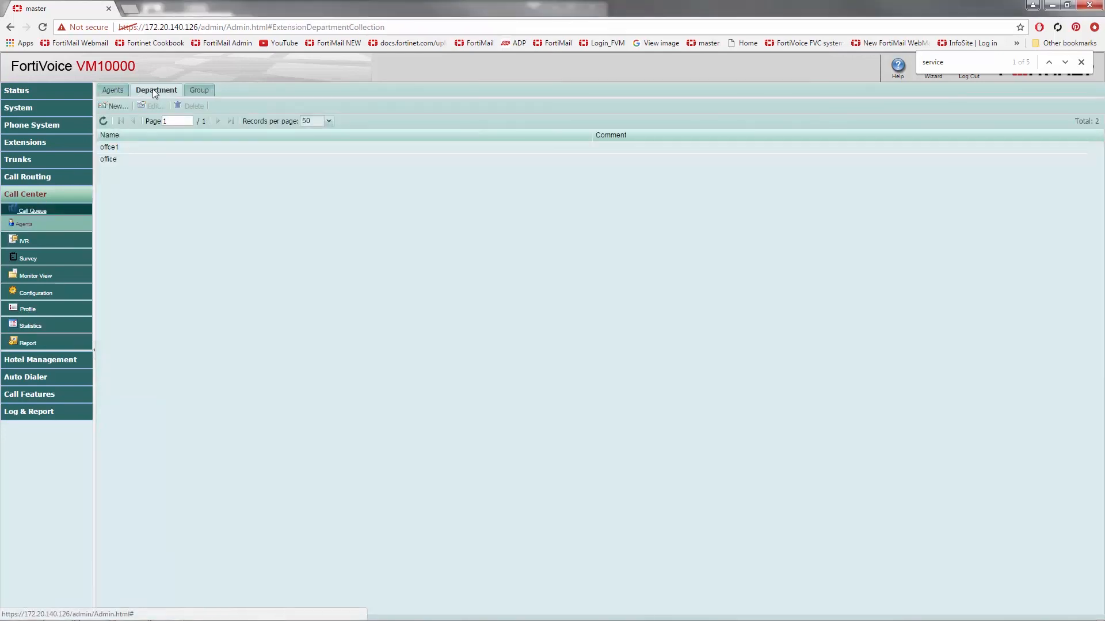
pyautogui.click(116, 106)
pyautogui.click(178, 122)
pyautogui.write('Se')
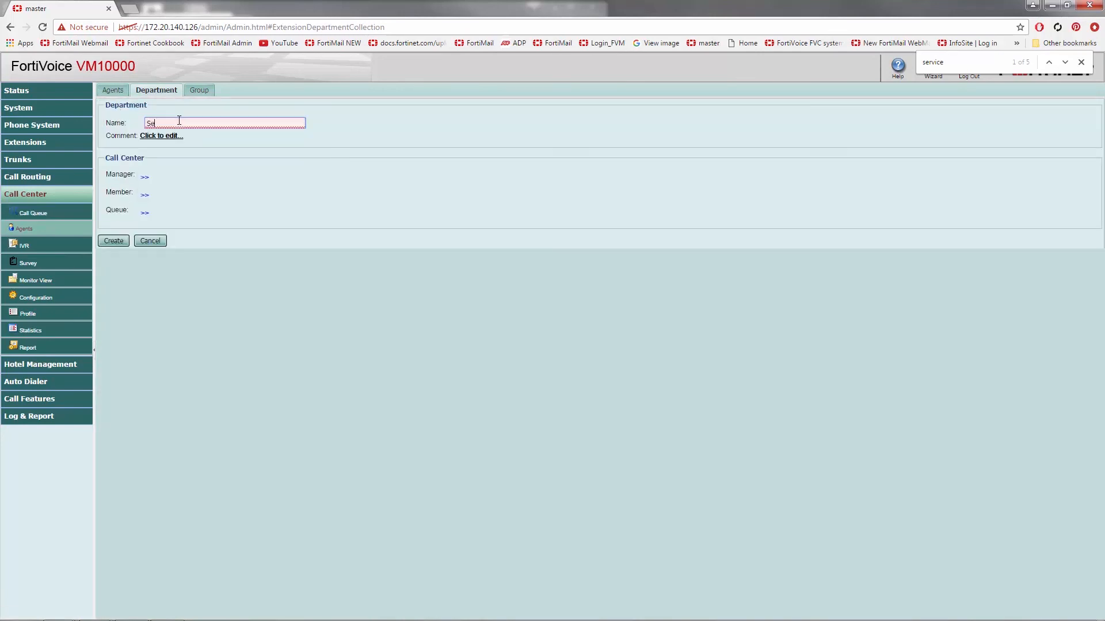
pyautogui.write('rvice')
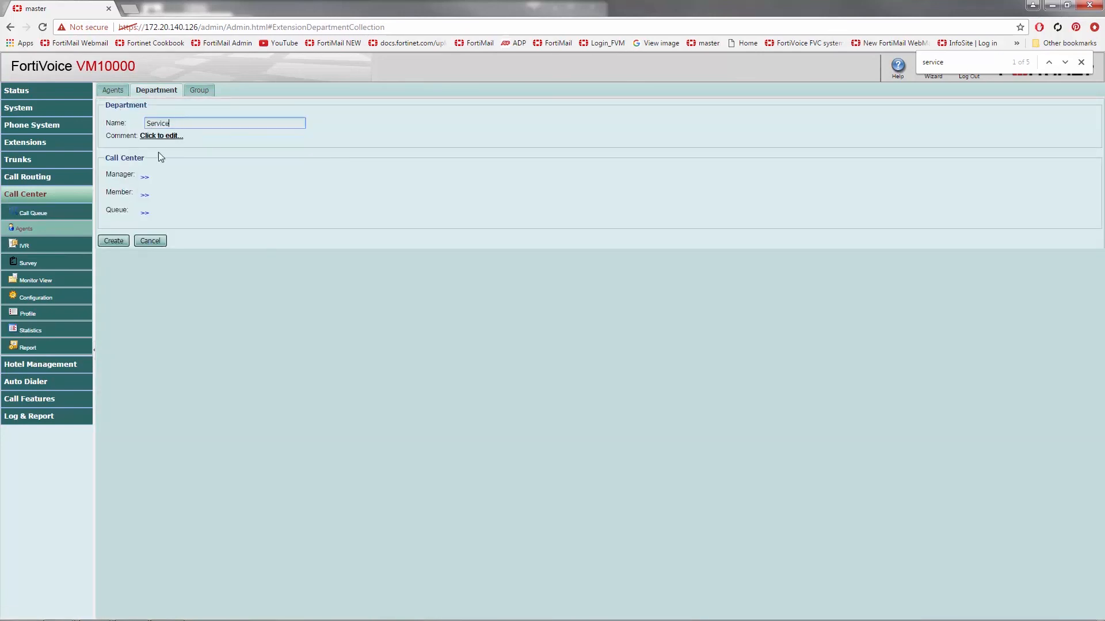
# Step: Assign extension 2000 as the manager of the Service department
pyautogui.click(144, 177)
pyautogui.click(161, 259)
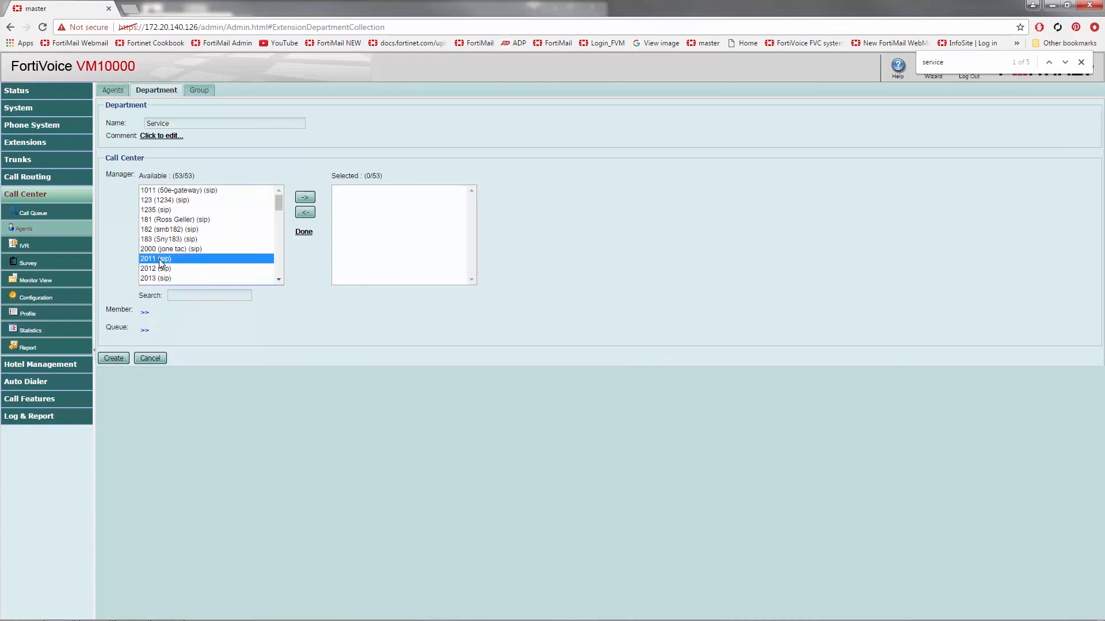
pyautogui.click(167, 249)
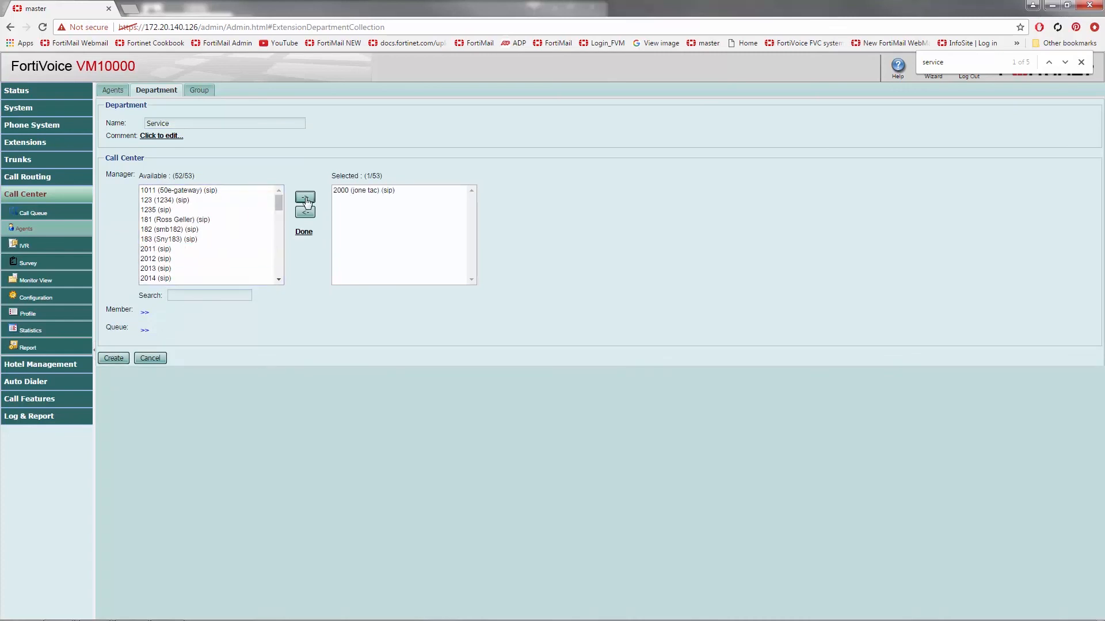
# Step: Add extensions 291 and 292 as members of the Service department
pyautogui.click(144, 313)
pyautogui.scroll(-4, 208, 362)
pyautogui.click(210, 338)
pyautogui.click(208, 345)
pyautogui.click(303, 334)
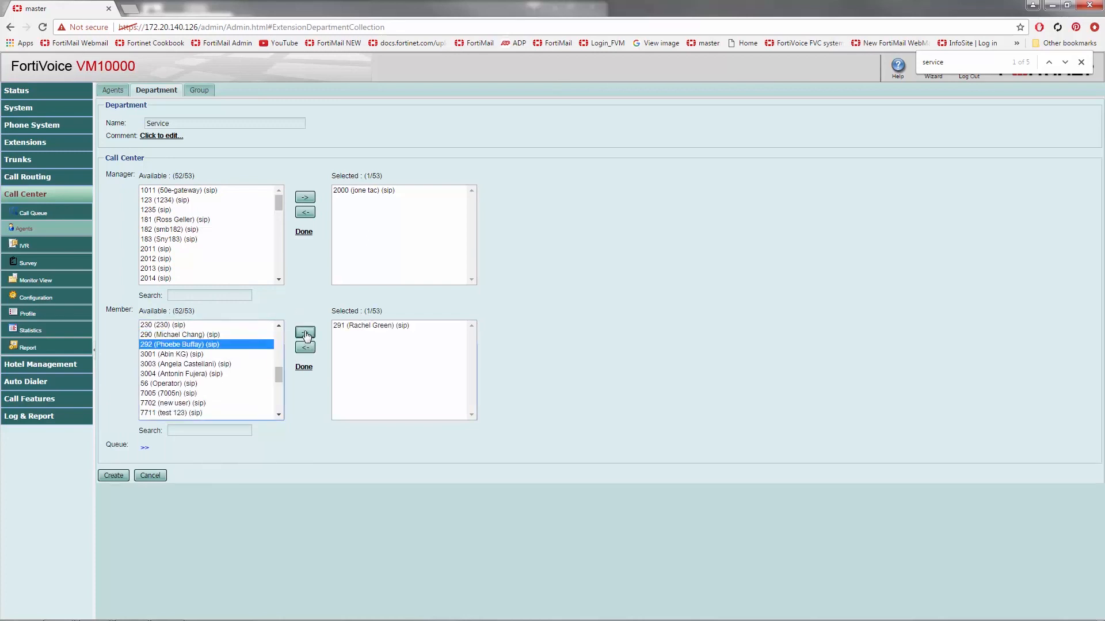
pyautogui.click(305, 334)
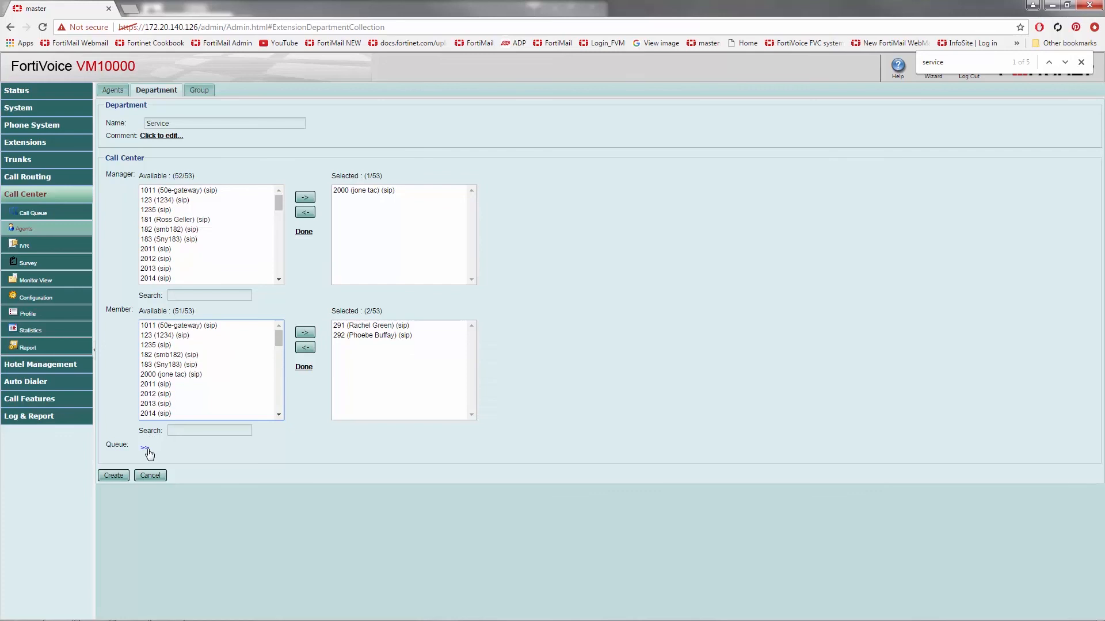
# Step: Assign the CustomerService(Service) queue to the department and create the department
pyautogui.click(144, 449)
pyautogui.click(180, 480)
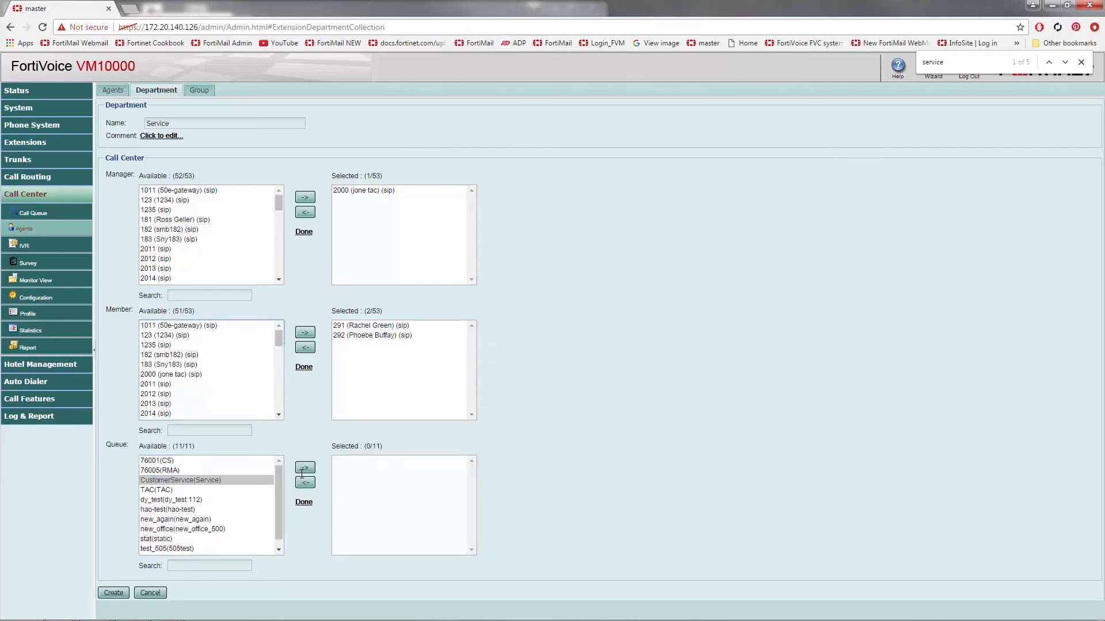
pyautogui.click(304, 469)
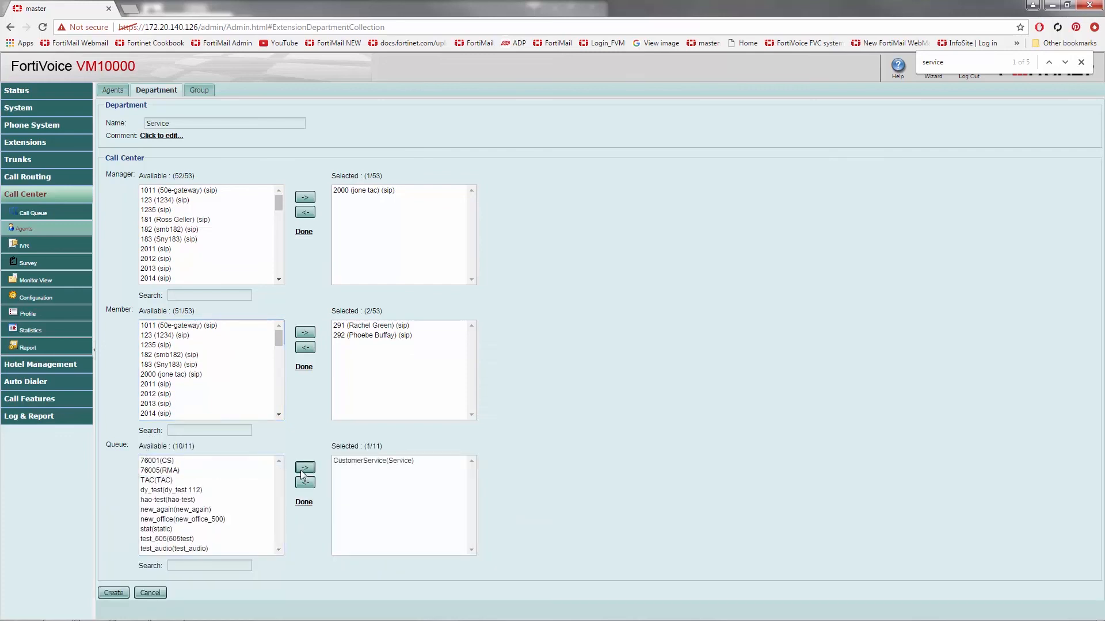
pyautogui.click(112, 594)
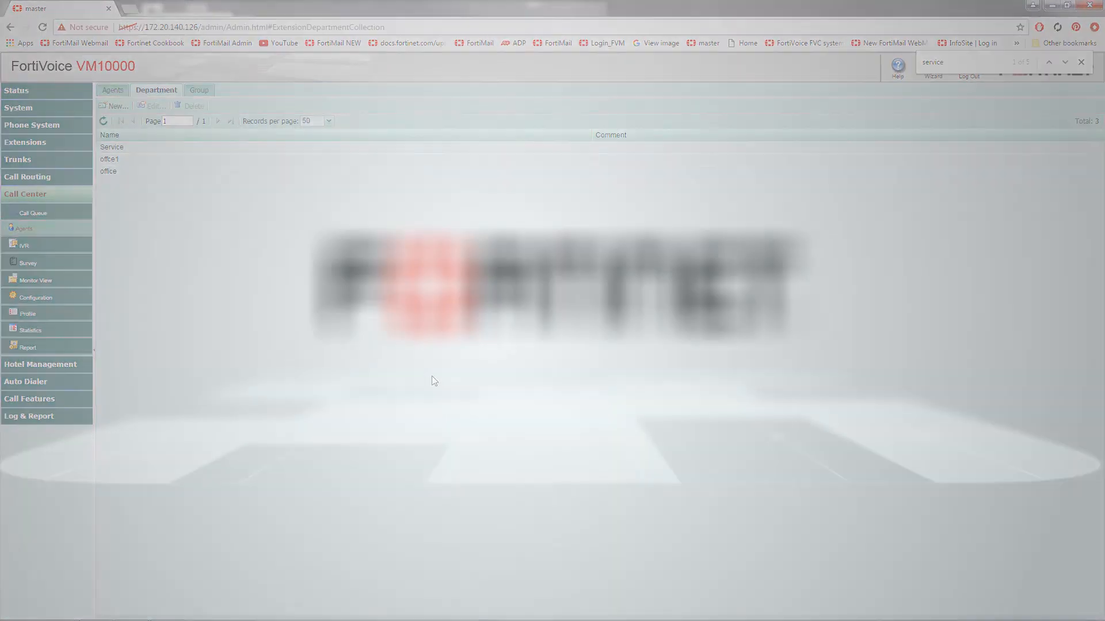